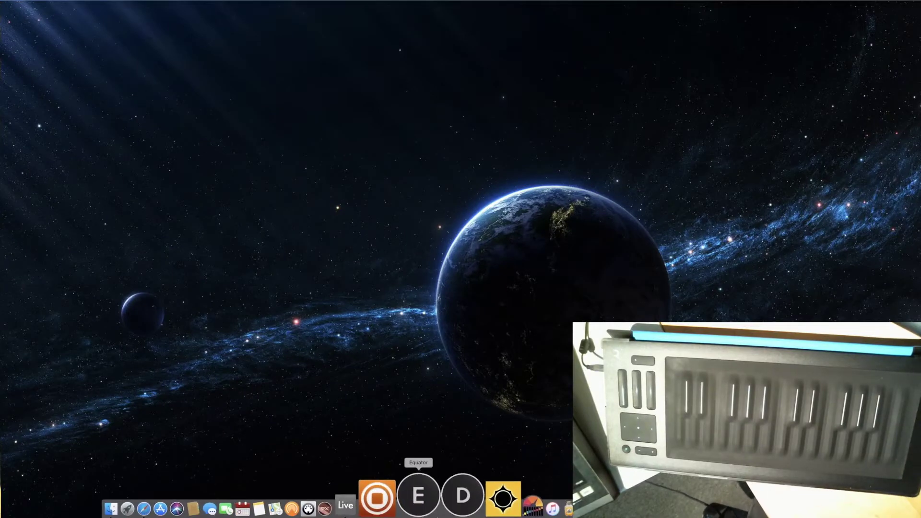
# - In ROLI Dashboard, set the Seaboard's top MIDI channel to 5 with pitch bend 12, then hide the window
pyautogui.click(443, 494)
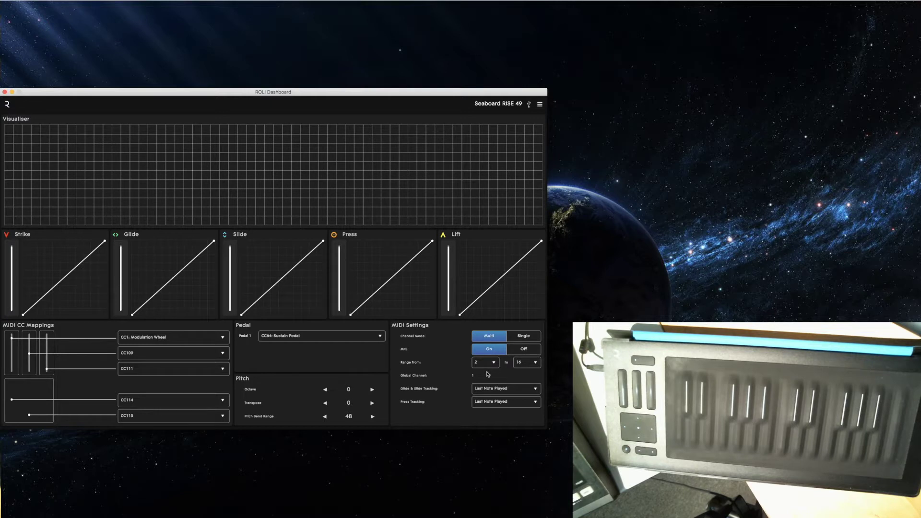
pyautogui.click(528, 368)
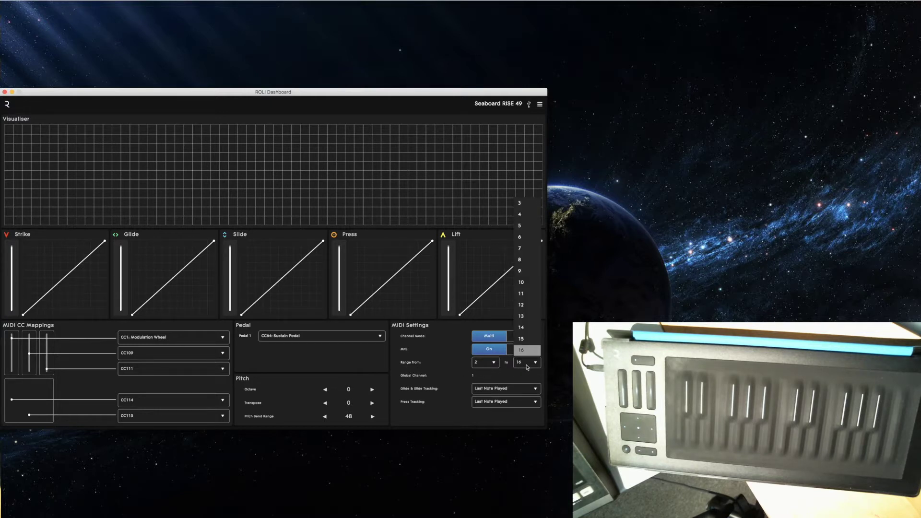
pyautogui.click(526, 227)
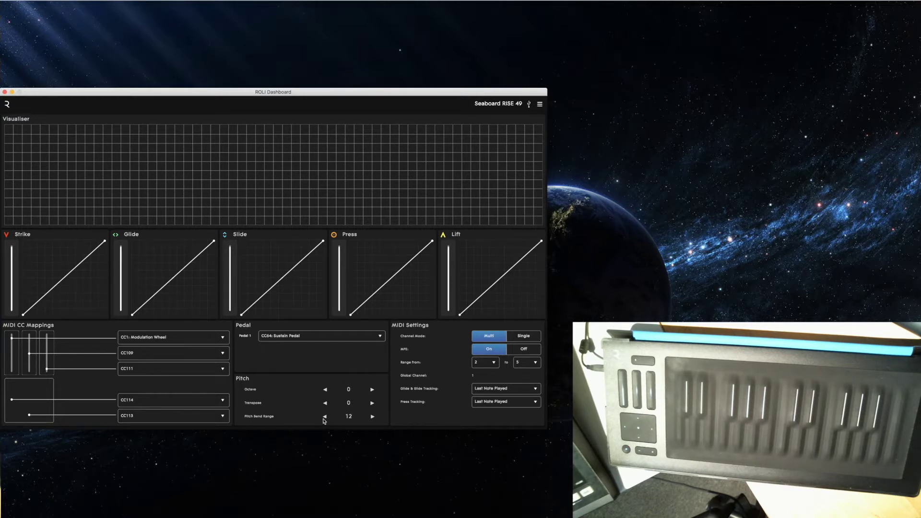
pyautogui.click(11, 92)
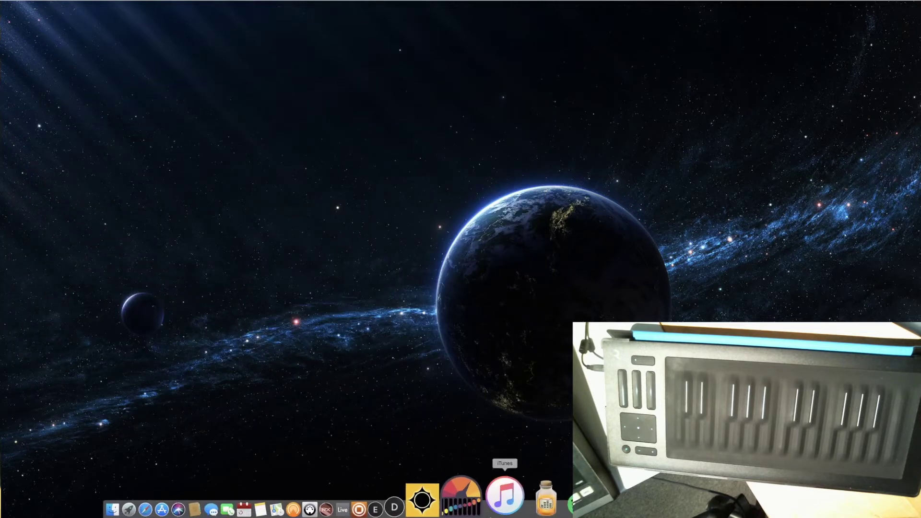
# - In Live, launch the 19 Massive track's first clip and select the Seaboard group
pyautogui.click(399, 501)
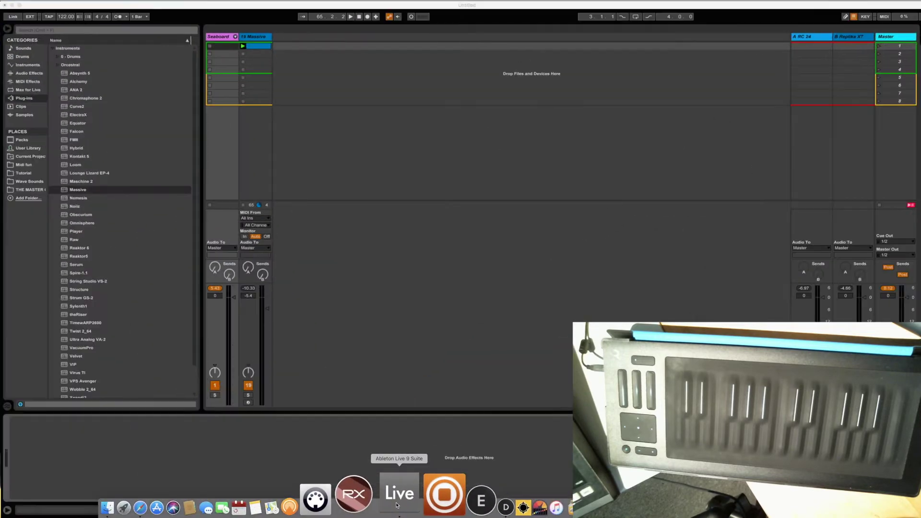
pyautogui.click(260, 47)
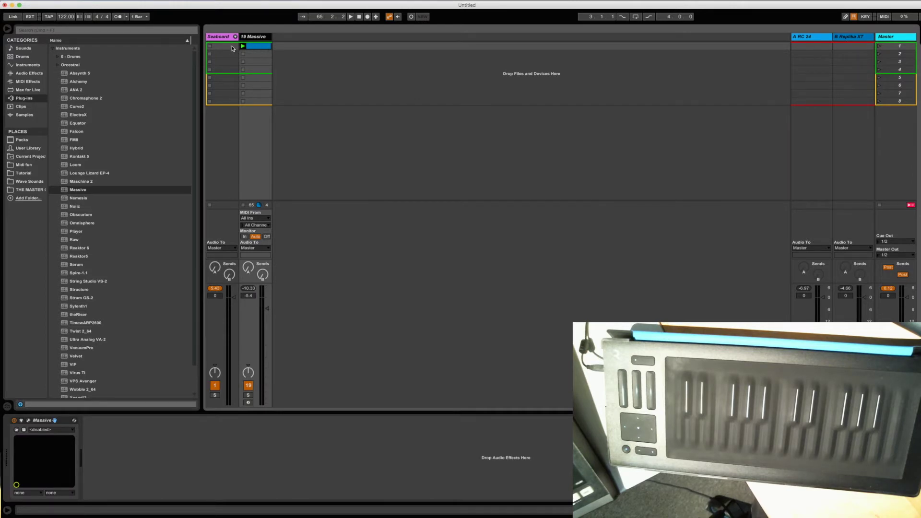
pyautogui.click(243, 47)
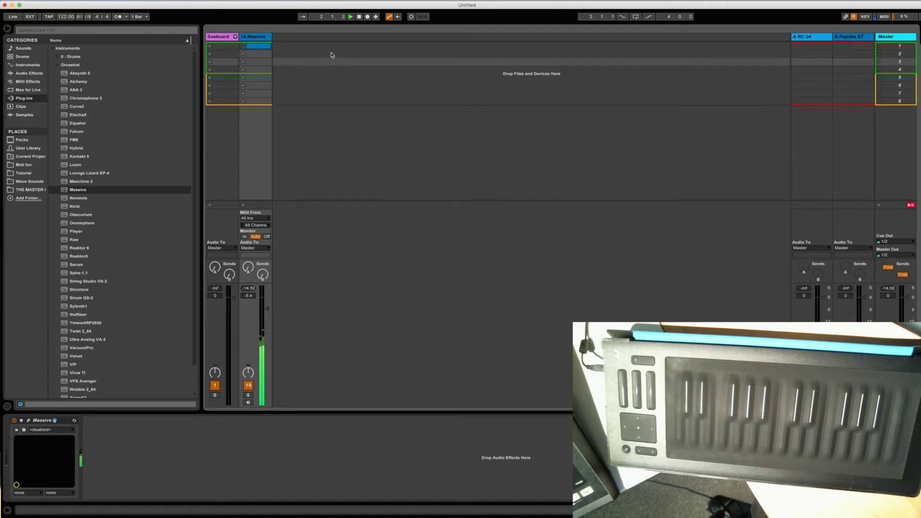
pyautogui.click(225, 38)
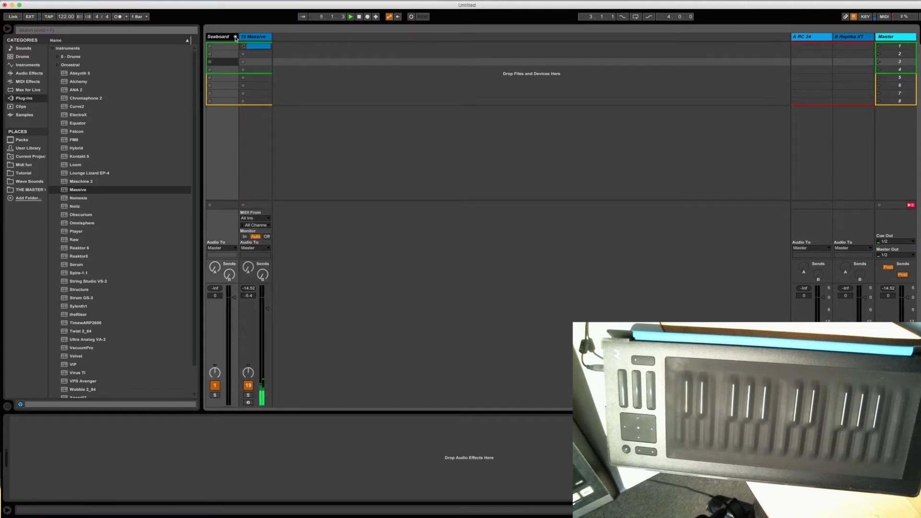
# - Unfold the Seaboard group to show Host and Voice 1–16, then select the Host track
pyautogui.click(235, 36)
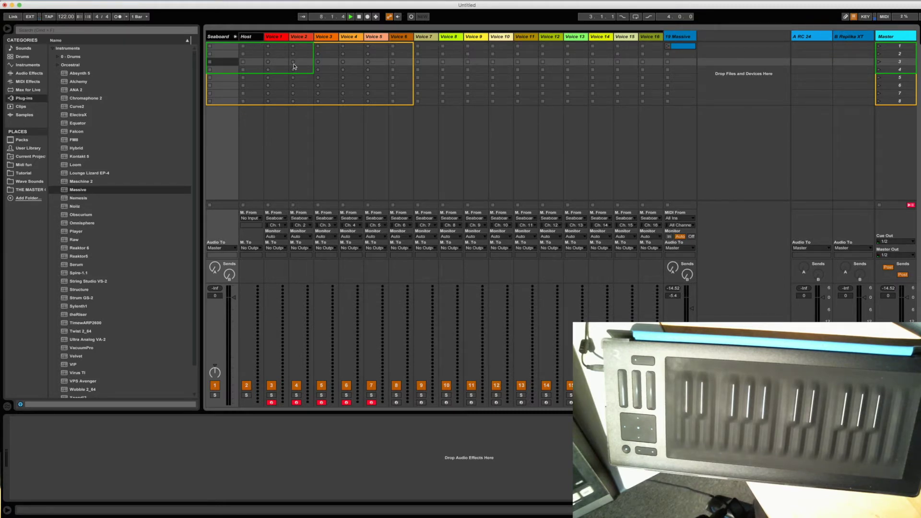
pyautogui.click(254, 38)
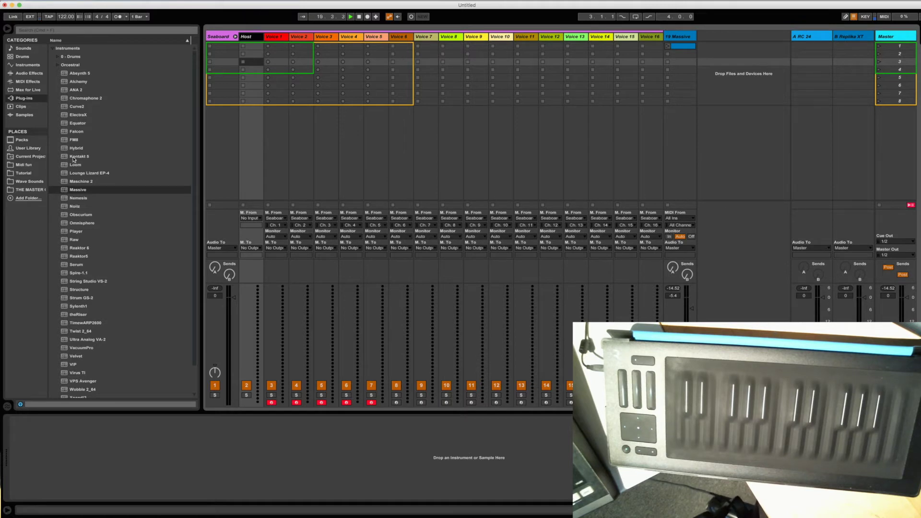
# - Load Kontakt 5 from Plug-ins onto the Host track and close its window
pyautogui.moveTo(67, 158); pyautogui.dragTo(243, 57)
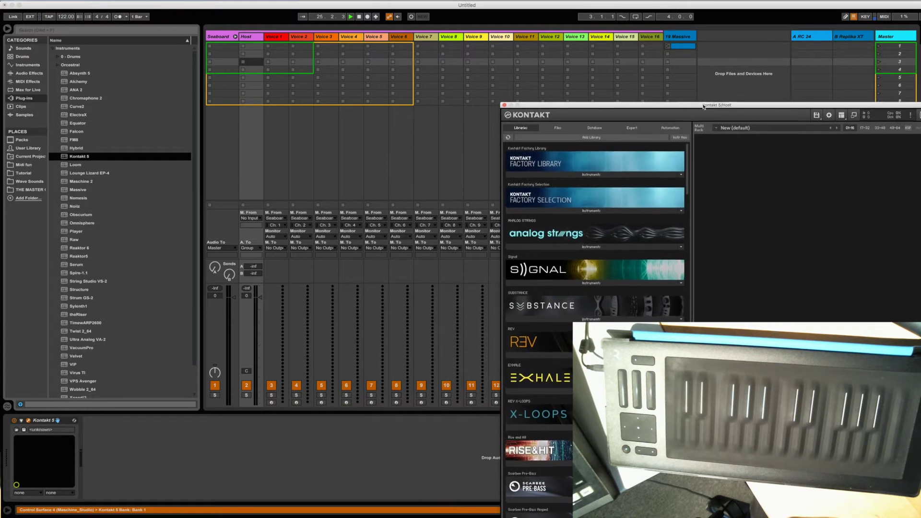
pyautogui.moveTo(552, 78); pyautogui.dragTo(700, 107)
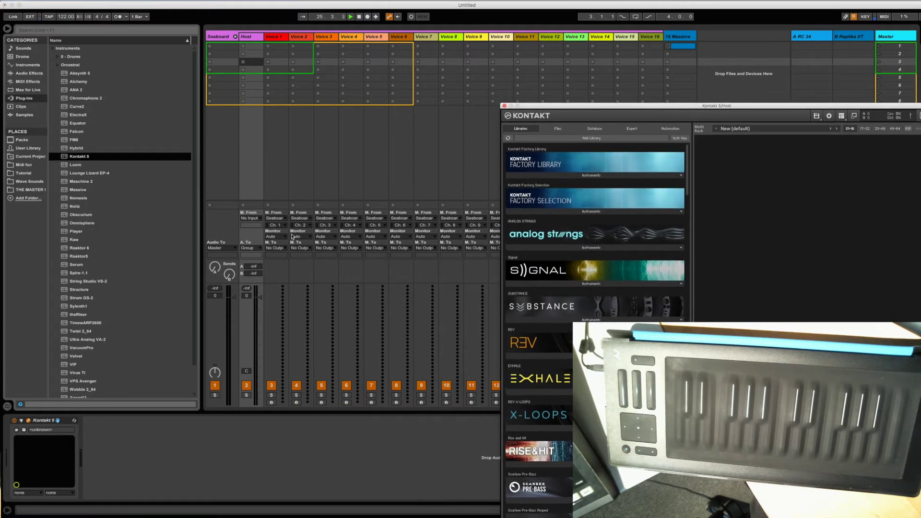
pyautogui.click(505, 106)
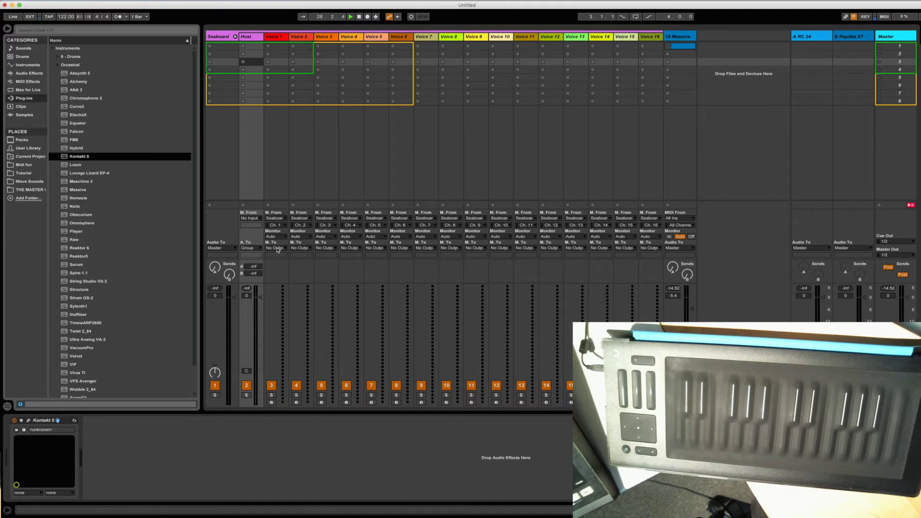
# - Set MIDI To on Voice 1 through Voice 5 to the Host track
pyautogui.click(278, 248)
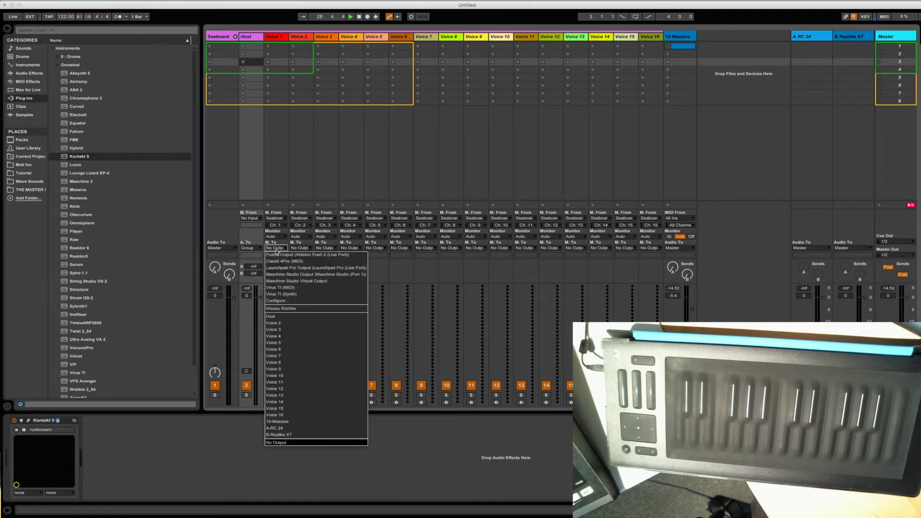
pyautogui.click(287, 318)
pyautogui.click(303, 248)
pyautogui.click(311, 317)
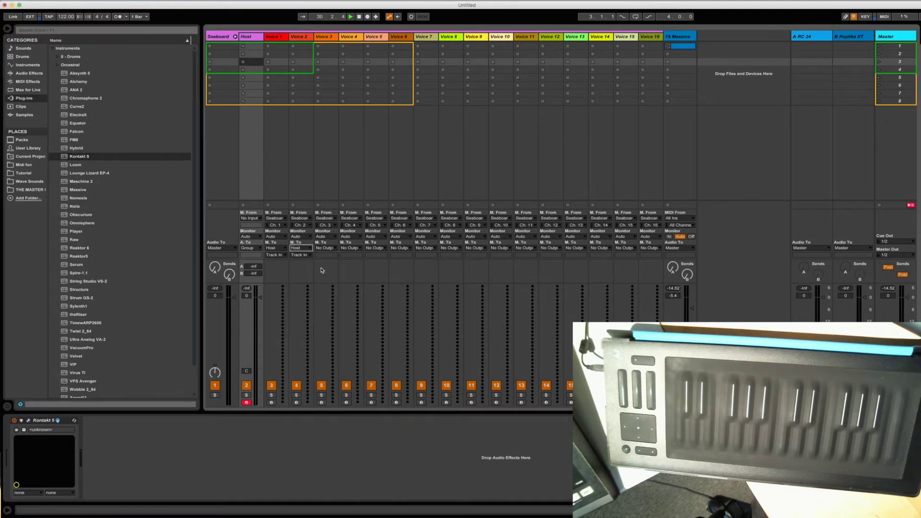
pyautogui.click(330, 248)
pyautogui.click(333, 317)
pyautogui.click(351, 249)
pyautogui.click(361, 322)
pyautogui.click(352, 248)
pyautogui.click(358, 318)
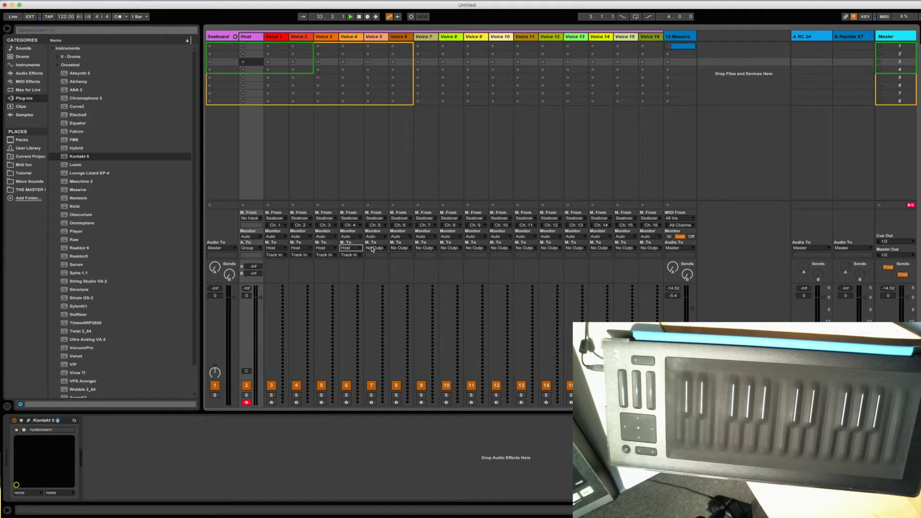
pyautogui.click(378, 249)
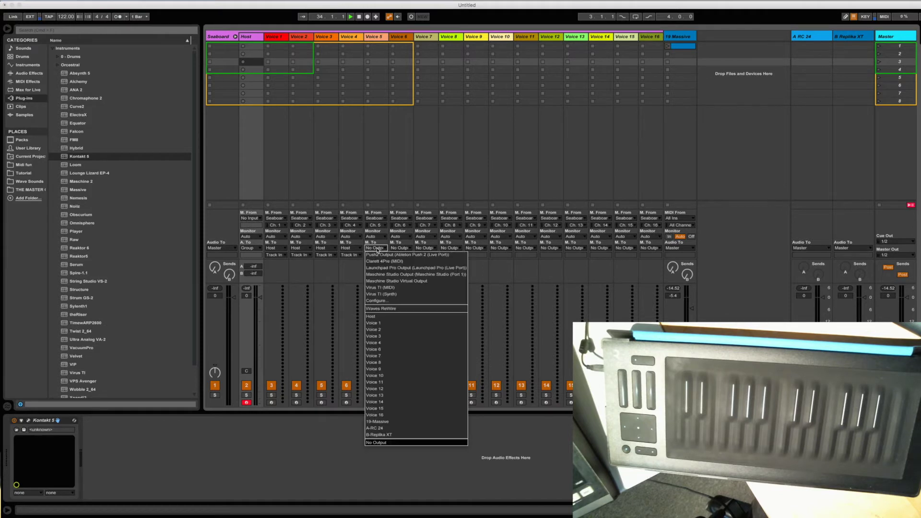
pyautogui.click(388, 317)
# - Route Voice 1–5 into Kontakt inputs 1-Kontakt through 5-Kontakt respectively
pyautogui.click(279, 255)
pyautogui.click(304, 255)
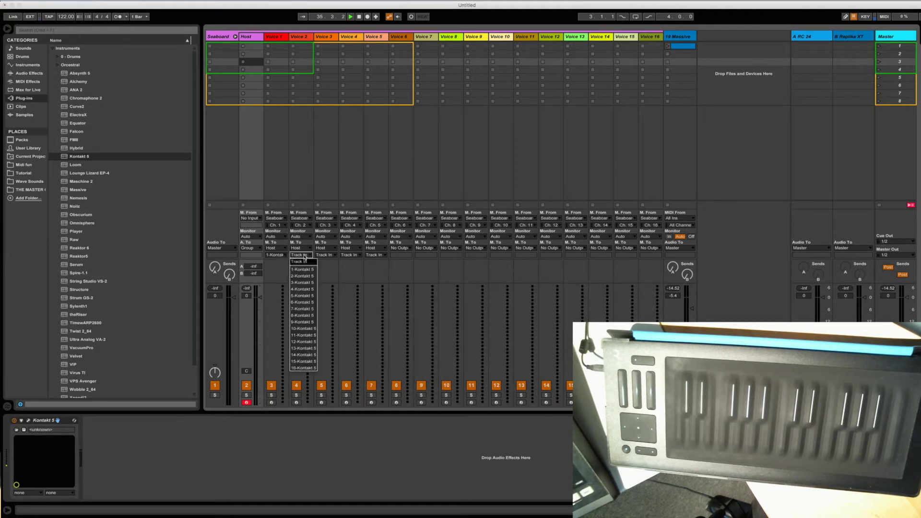
pyautogui.click(304, 276)
pyautogui.click(325, 255)
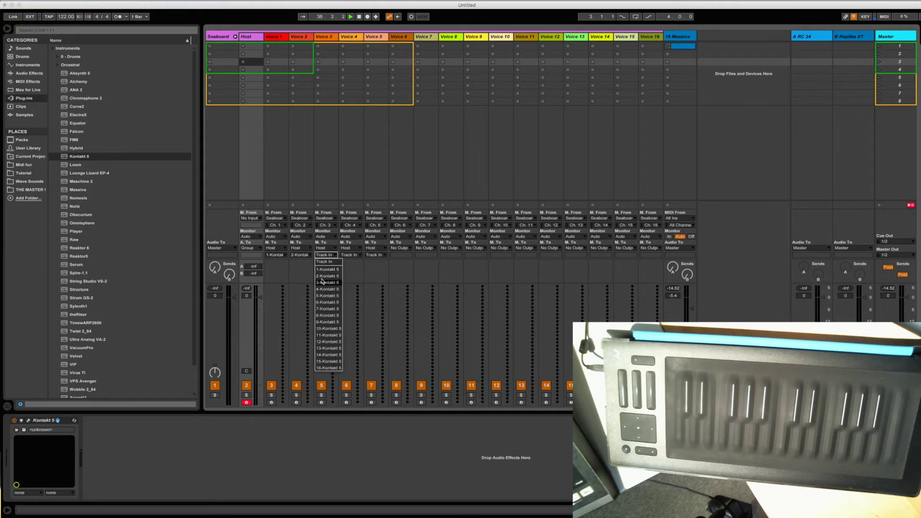
pyautogui.click(327, 283)
pyautogui.click(351, 255)
pyautogui.click(353, 289)
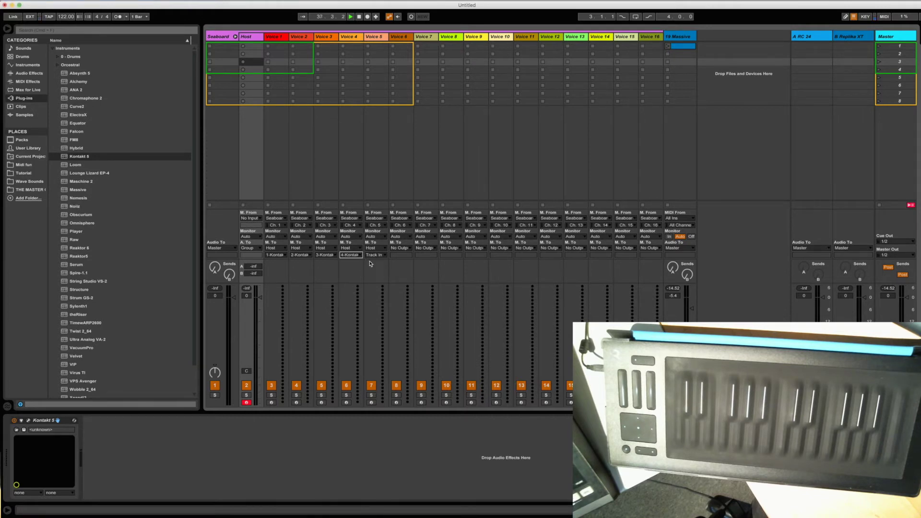
pyautogui.click(373, 255)
pyautogui.click(371, 296)
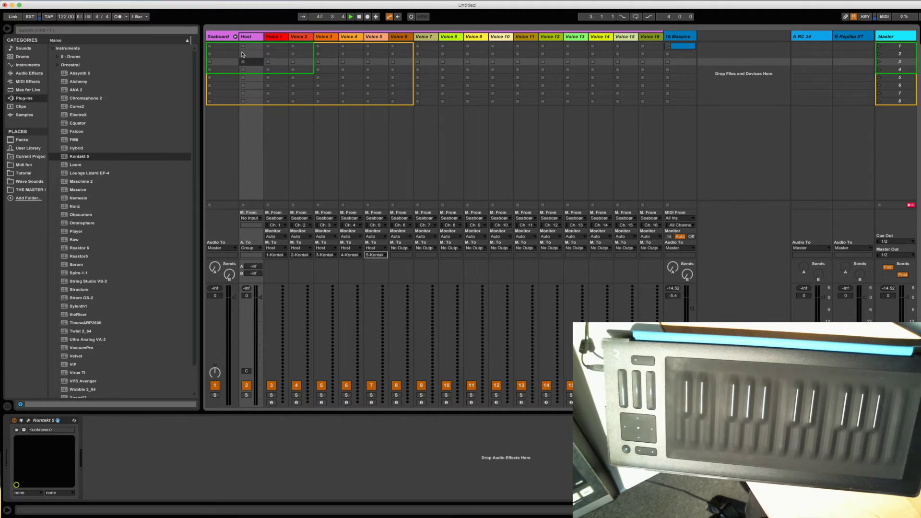
# - Show the Host track's Kontakt window over the mixer
pyautogui.click(245, 38)
pyautogui.press('super+alt+p')
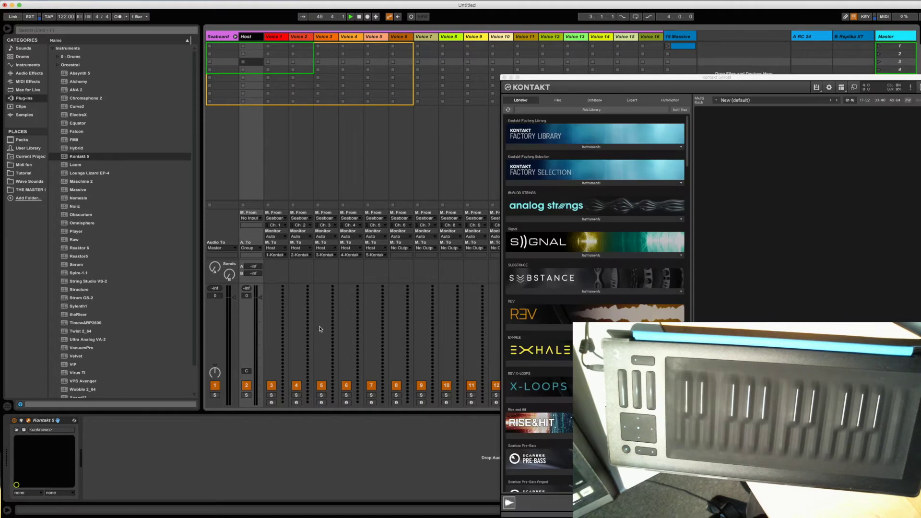
pyautogui.moveTo(672, 81)
pyautogui.mouseDown()
pyautogui.moveTo(321, 64)
pyautogui.moveTo(265, 26)
pyautogui.mouseUp()
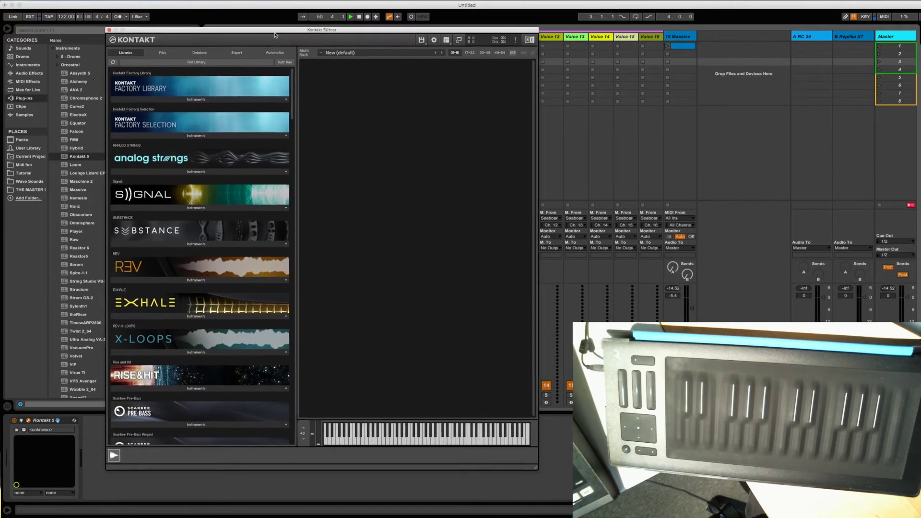
# - Quick-load Ethera Pads.nki from ETHERA into the rack, keep the Uh Pad preset, and collapse it
pyautogui.rightClick(391, 347)
pyautogui.click(303, 264)
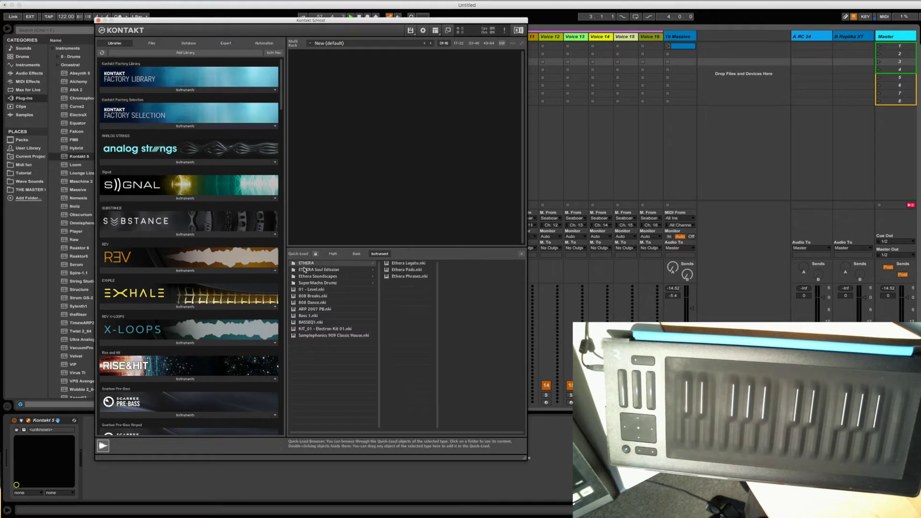
pyautogui.click(404, 271)
pyautogui.moveTo(409, 272); pyautogui.dragTo(406, 159)
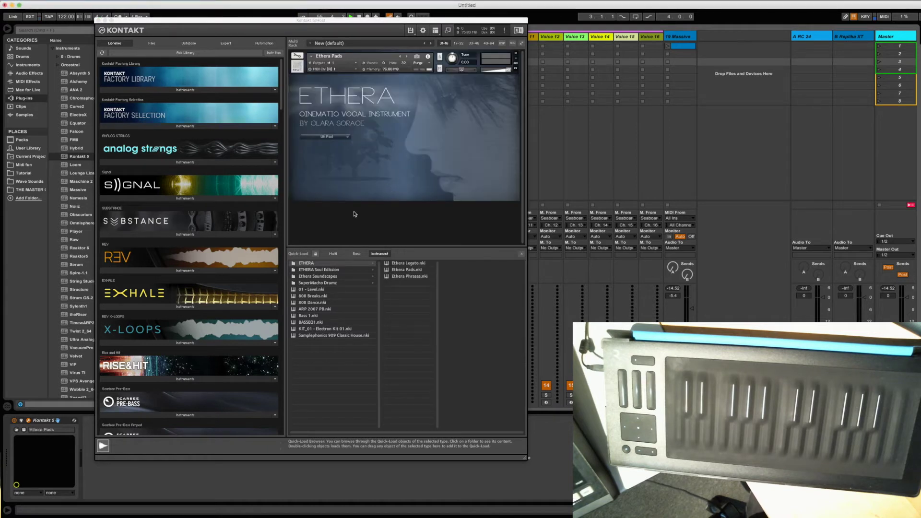
pyautogui.click(326, 137)
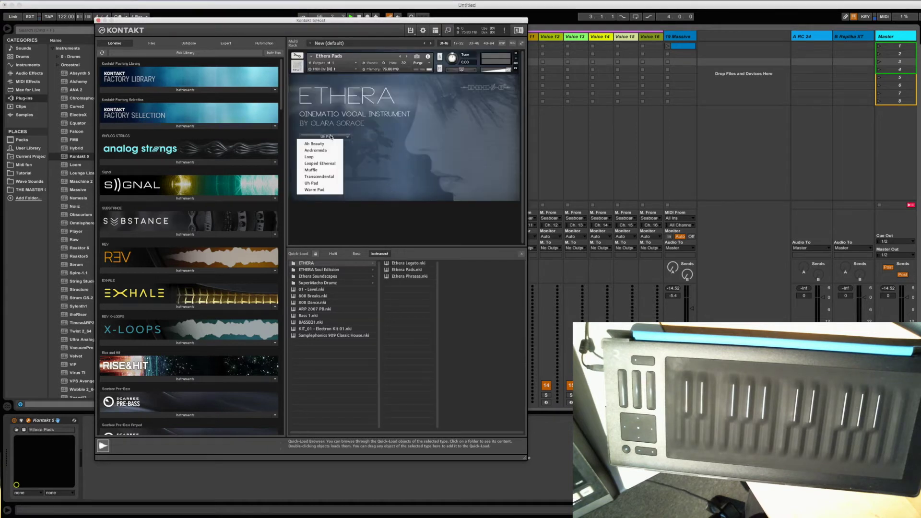
pyautogui.click(309, 183)
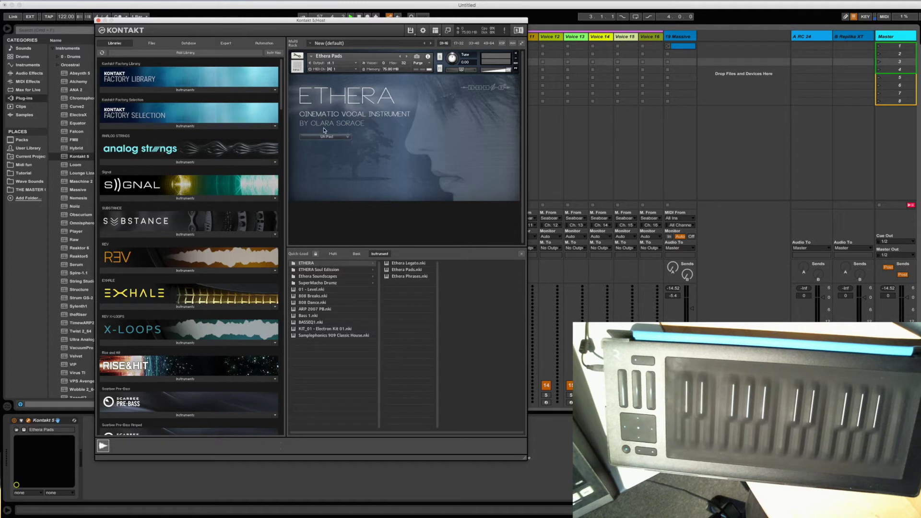
pyautogui.click(516, 61)
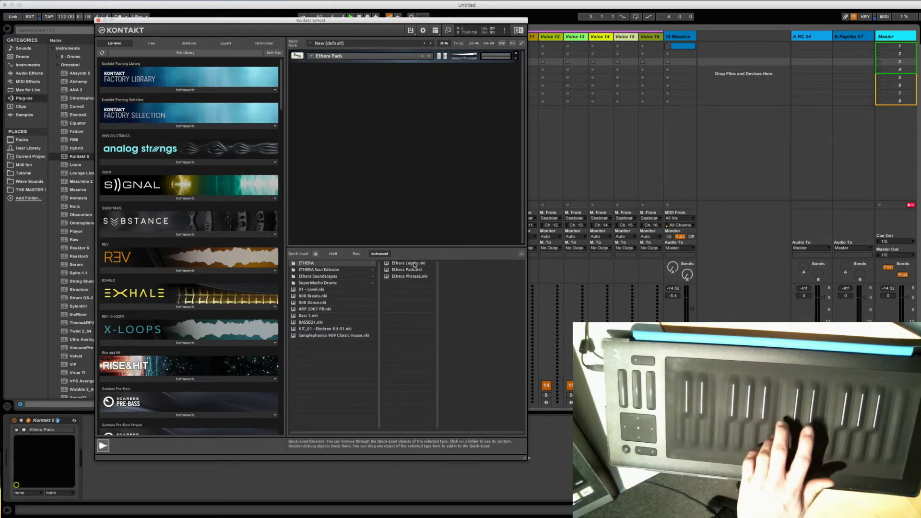
# - Record-arm Voice 1 and reselect the Host track to bring its Kontakt back up
pyautogui.moveTo(382, 23)
pyautogui.mouseDown()
pyautogui.moveTo(781, 95)
pyautogui.moveTo(763, 94)
pyautogui.mouseUp()
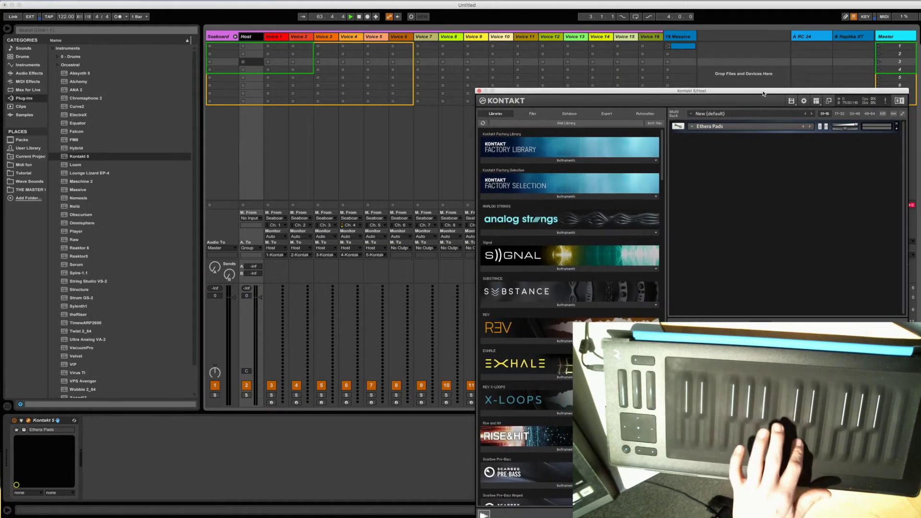
pyautogui.click(272, 403)
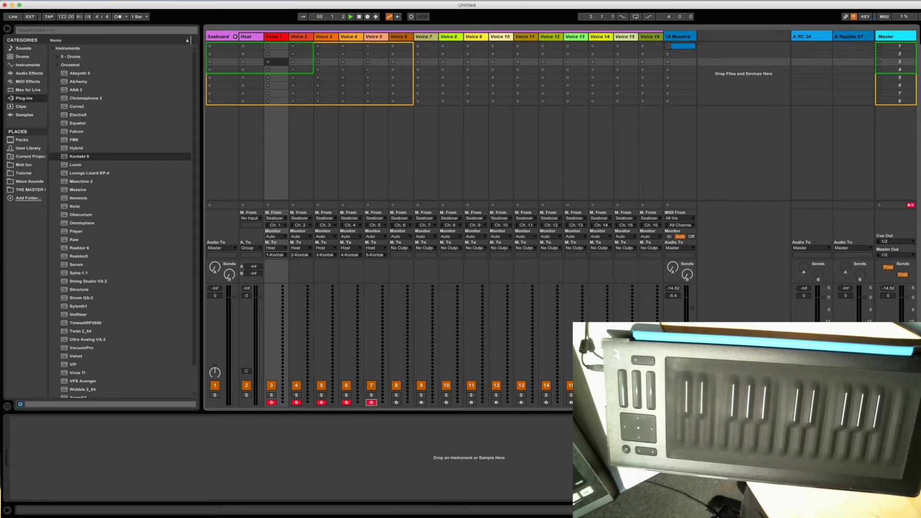
pyautogui.hotkey('shift', 'Tab')
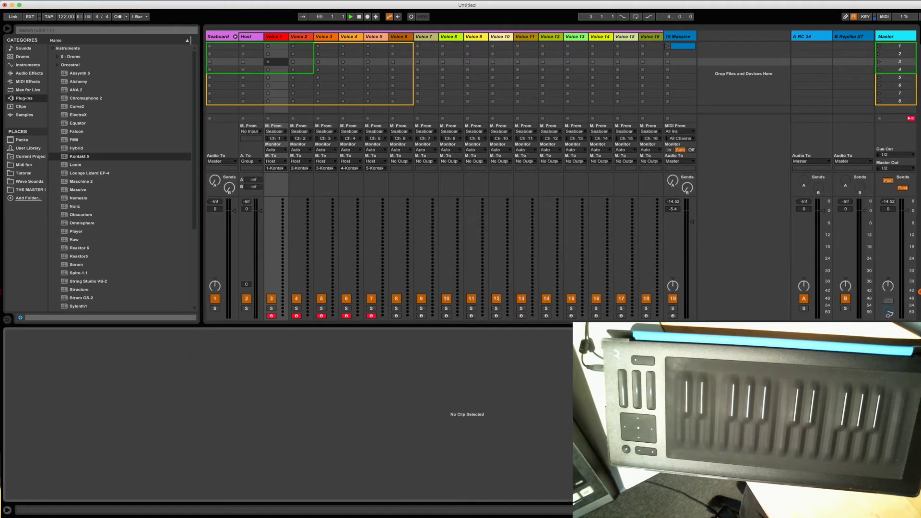
pyautogui.hotkey('shift', 'Tab')
pyautogui.click(242, 39)
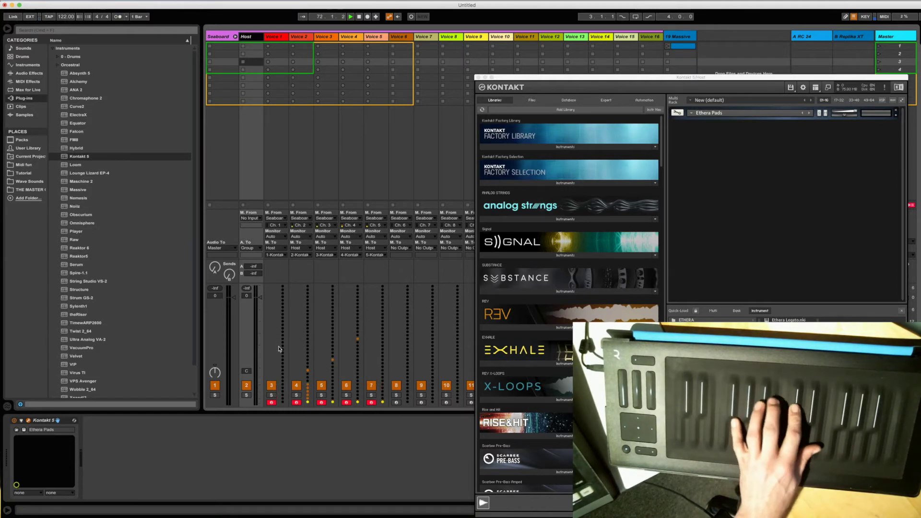
# - Set the Ethera Pads MIDI channel to Port A channel 1, then collapse its header
pyautogui.click(895, 119)
pyautogui.click(896, 118)
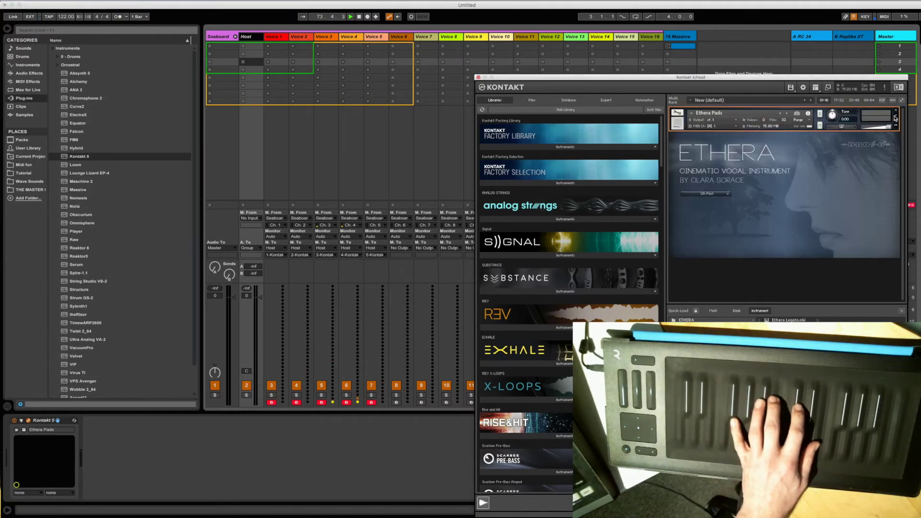
pyautogui.click(728, 128)
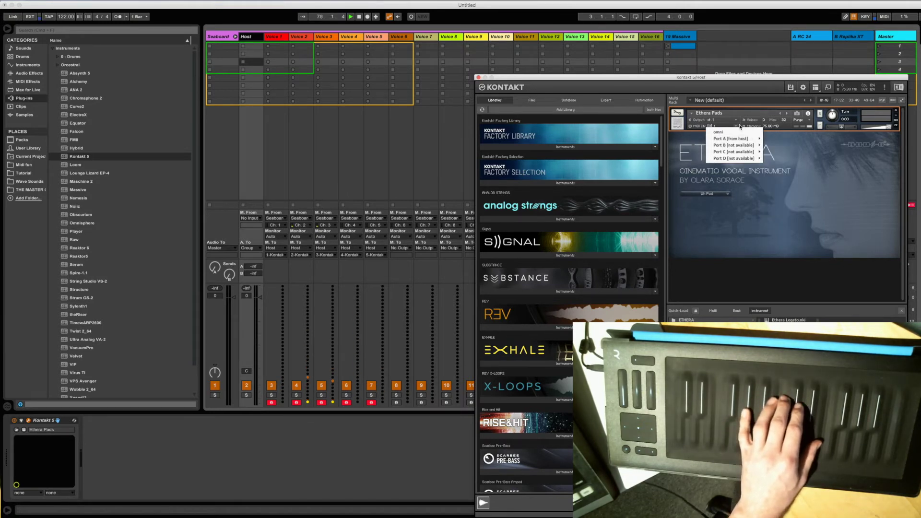
pyautogui.click(731, 104)
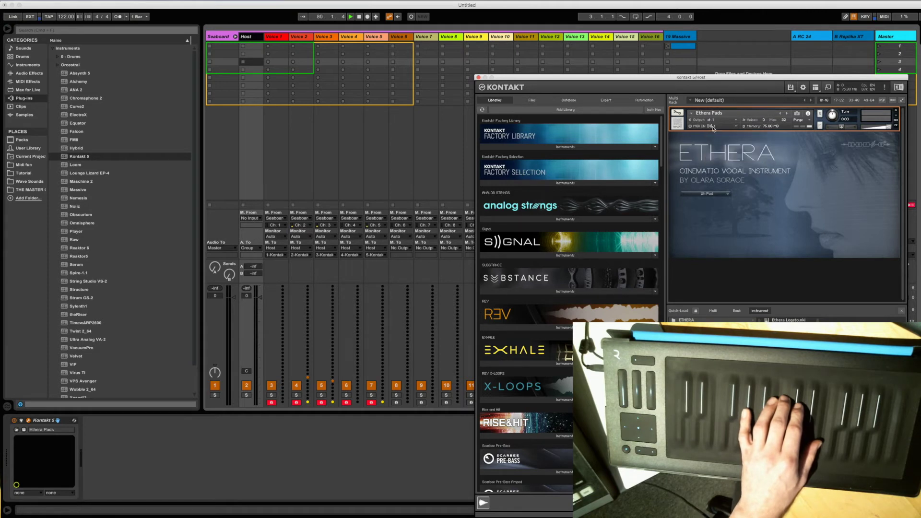
pyautogui.click(896, 116)
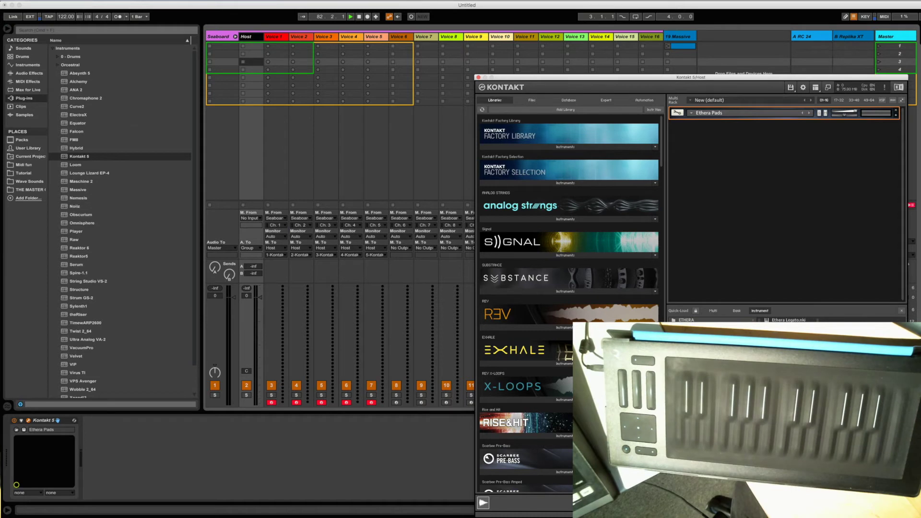
# - Duplicate Ethera Pads four times with Cmd+D for five instances in total
pyautogui.press('super+d')
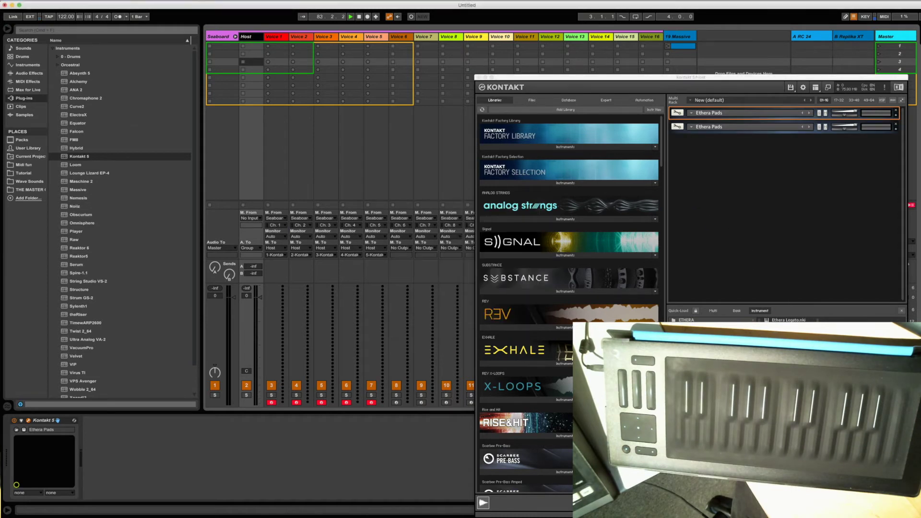
pyautogui.press('super+d')
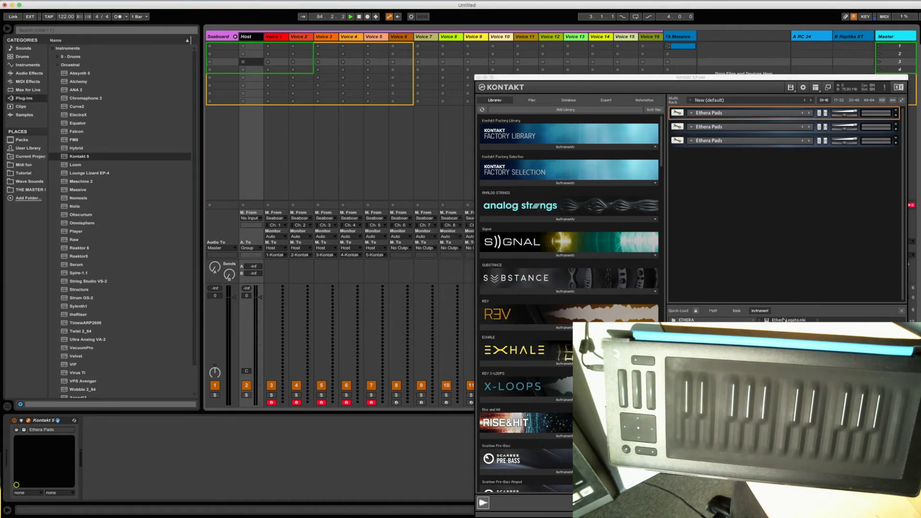
pyautogui.press('super+d')
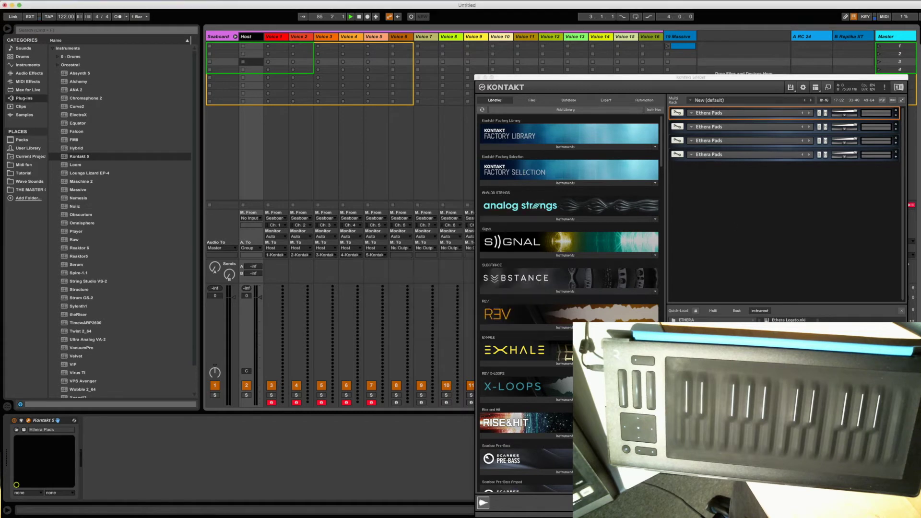
pyautogui.press('super+d')
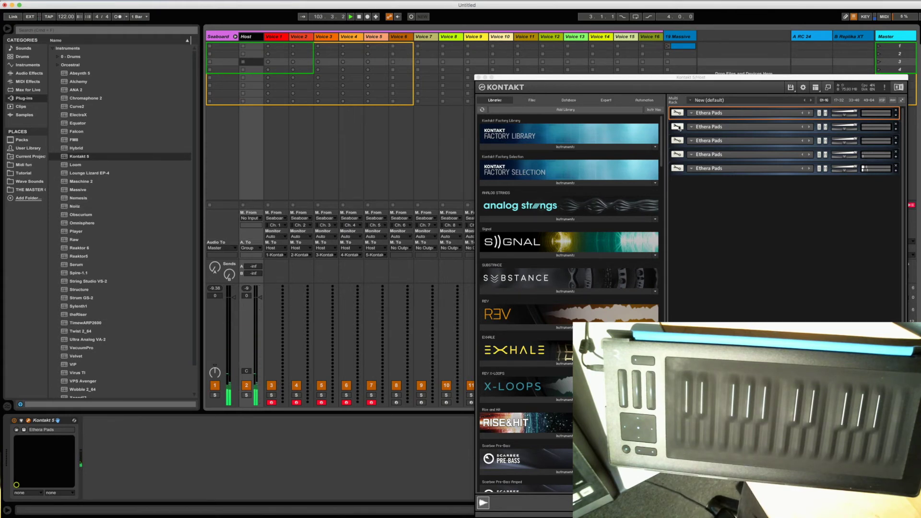
# - Set the pitch-bend range to 12 semitones on an Ethera Pads instance and the third instance
pyautogui.moveTo(696, 84); pyautogui.dragTo(589, 42)
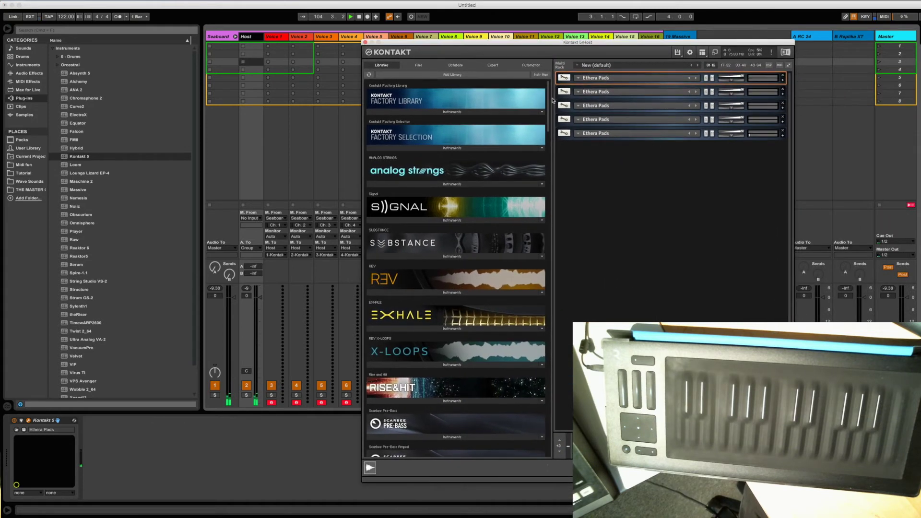
pyautogui.click(565, 93)
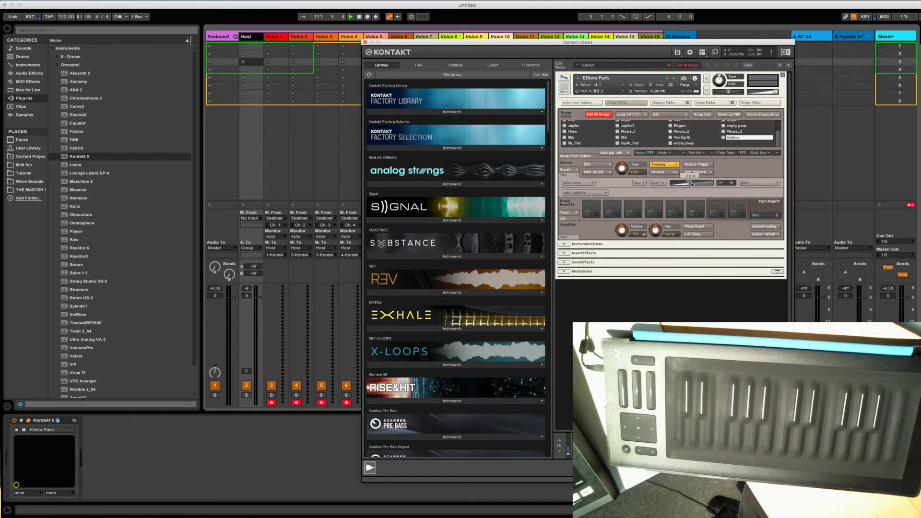
pyautogui.moveTo(685, 183); pyautogui.dragTo(717, 185)
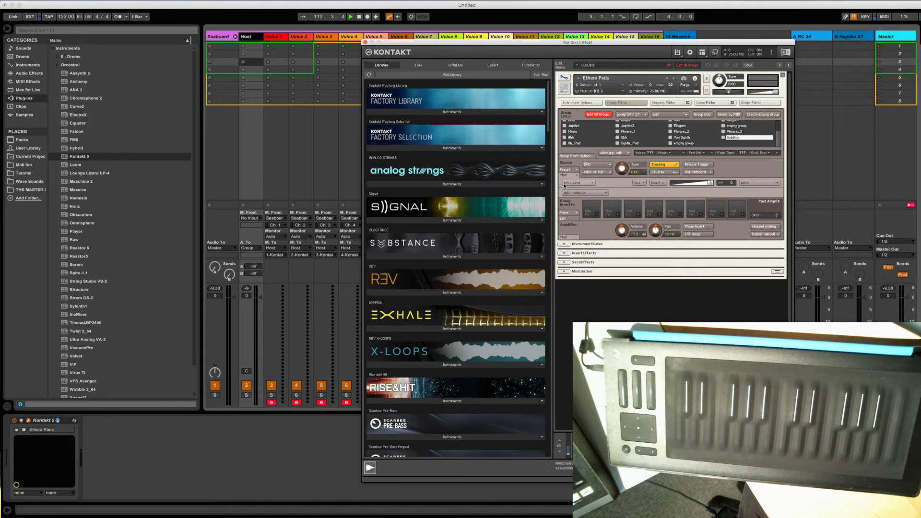
pyautogui.moveTo(718, 185)
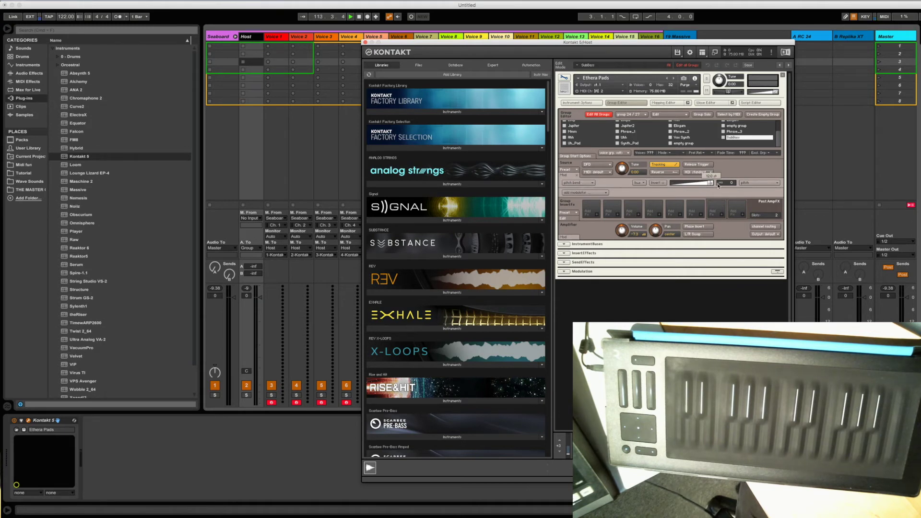
pyautogui.click(564, 78)
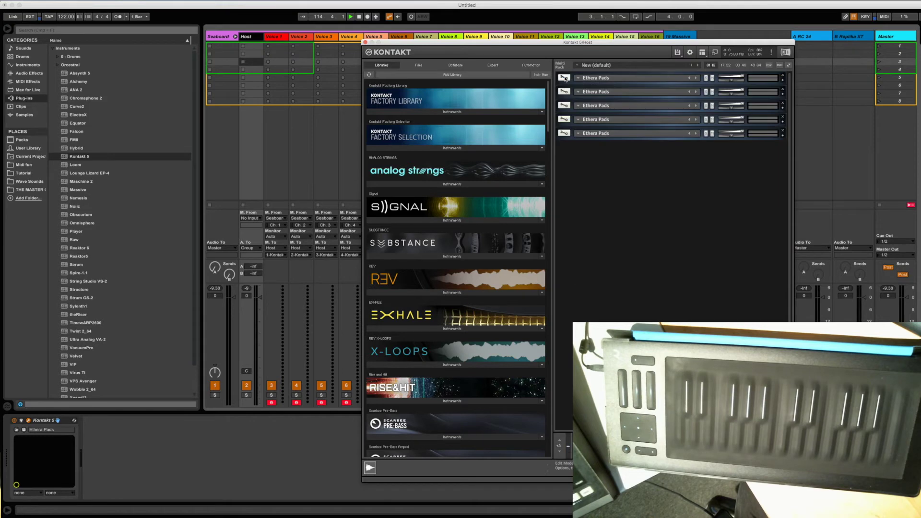
pyautogui.click(565, 105)
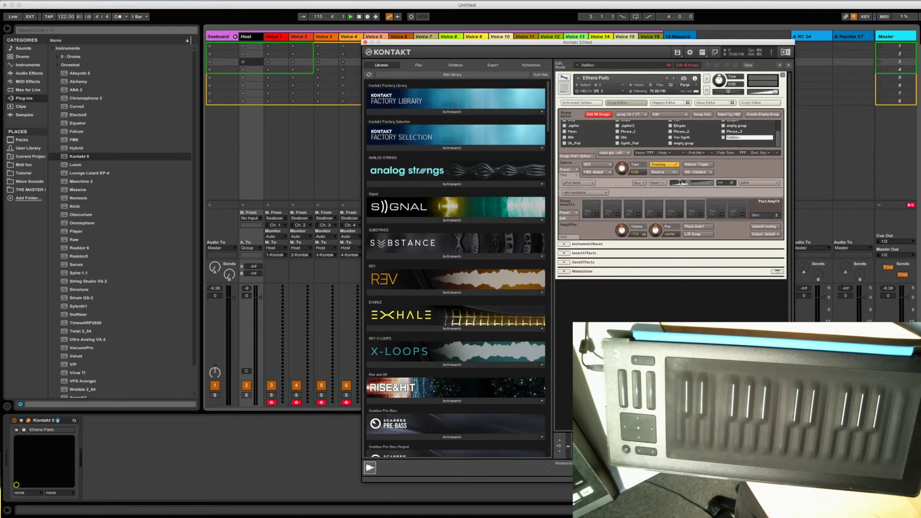
pyautogui.moveTo(680, 183); pyautogui.dragTo(710, 183)
pyautogui.click(564, 78)
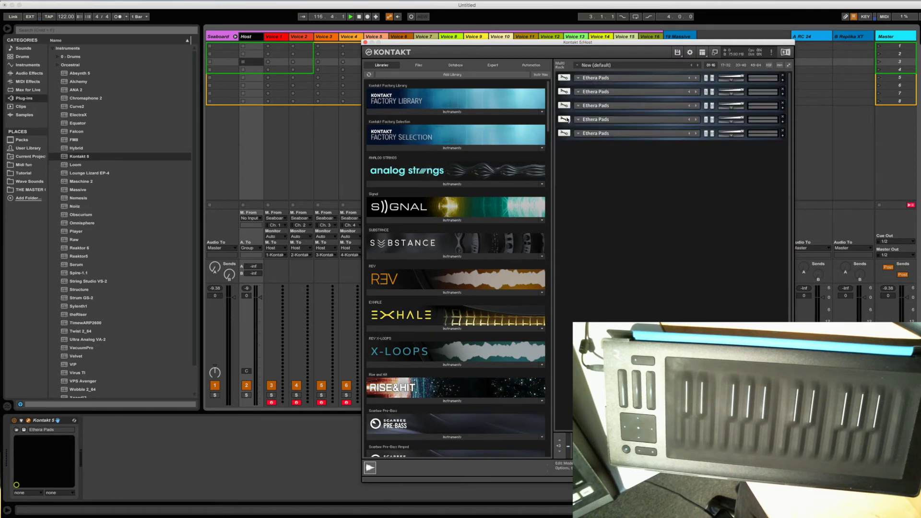
# - Set the pitch-bend range to 12 semitones on the fourth and fifth Ethera Pads instances
pyautogui.click(565, 119)
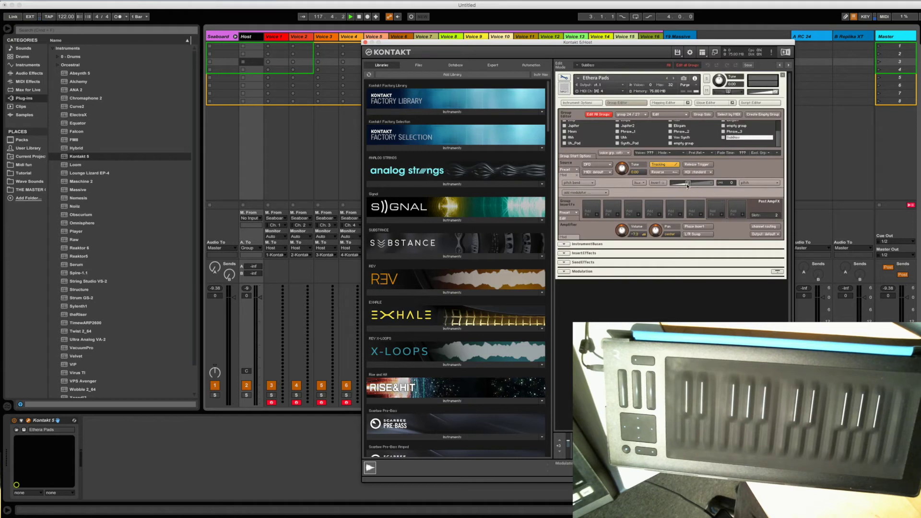
pyautogui.moveTo(688, 184); pyautogui.dragTo(728, 186)
pyautogui.click(565, 78)
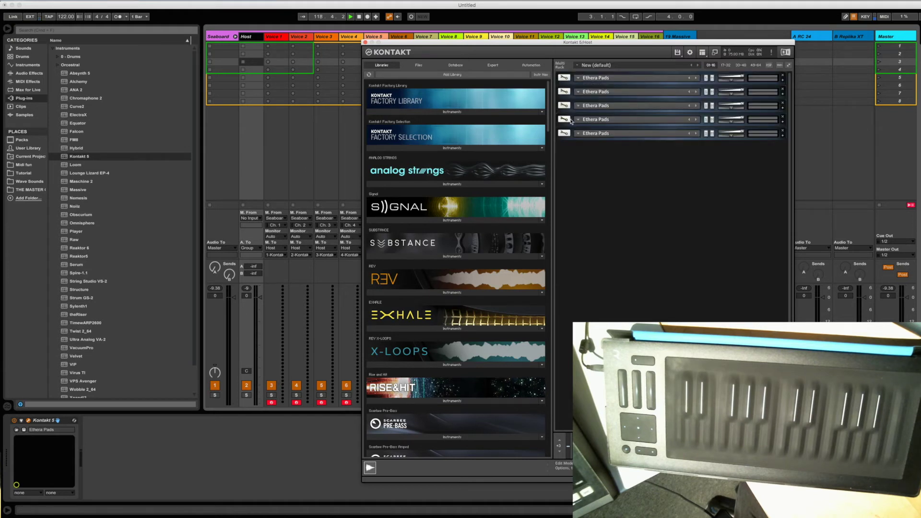
pyautogui.click(565, 133)
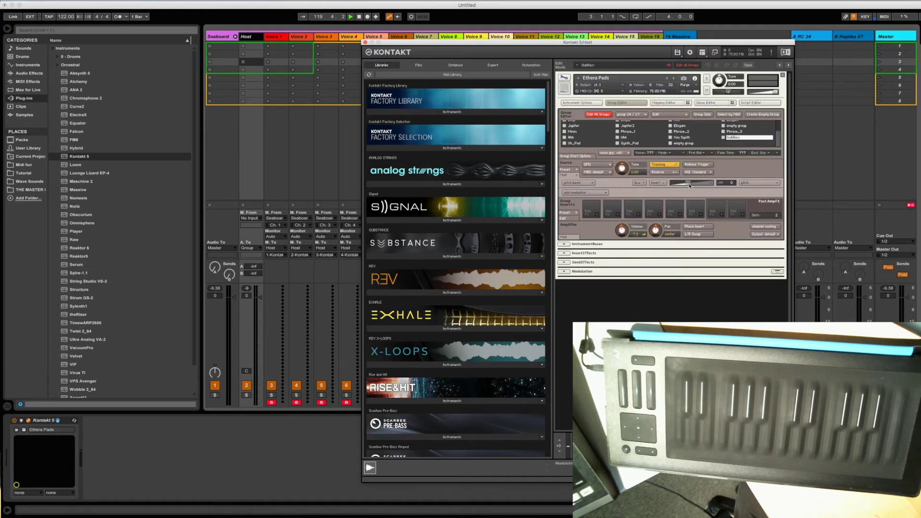
pyautogui.moveTo(689, 185); pyautogui.dragTo(723, 184)
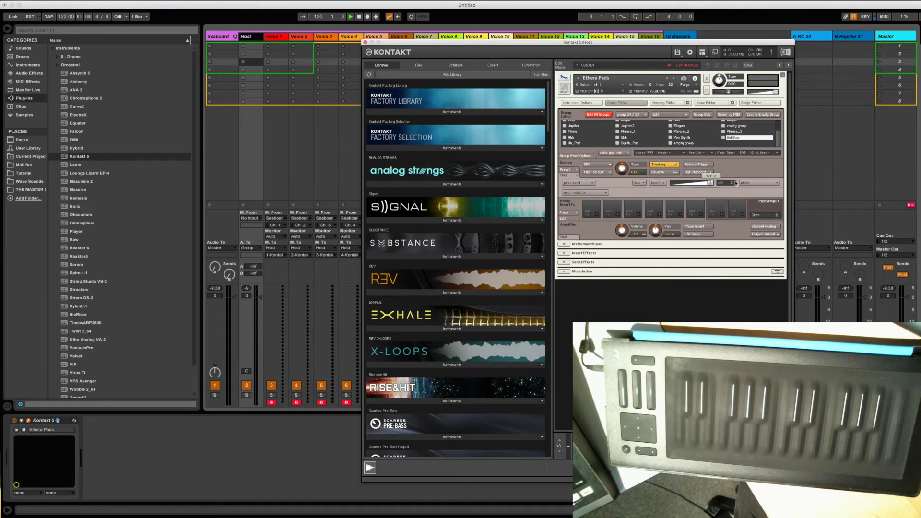
pyautogui.click(565, 78)
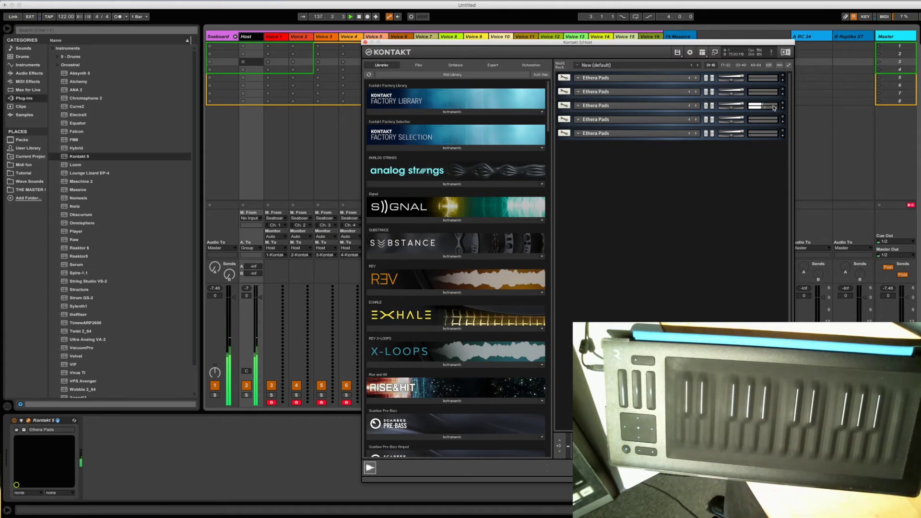
# - Close the Kontakt plug-in window
pyautogui.click(365, 43)
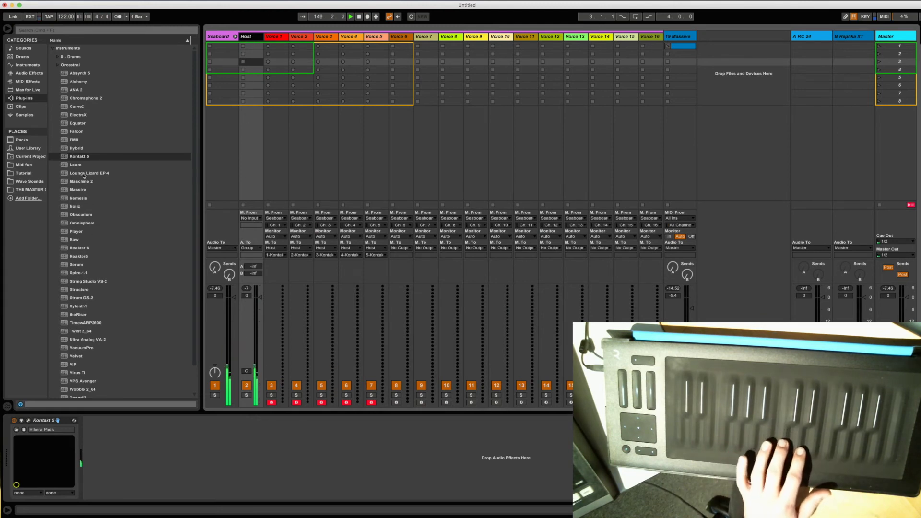
# - Insert Utility after Kontakt on Host with gain raised to about 13 dB, then fold the Seaboard group
pyautogui.click(30, 73)
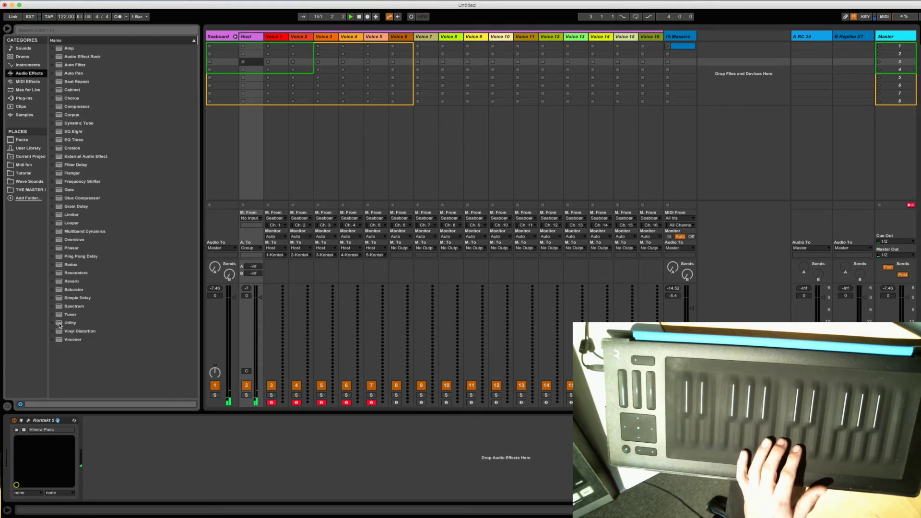
pyautogui.moveTo(59, 326); pyautogui.dragTo(183, 317)
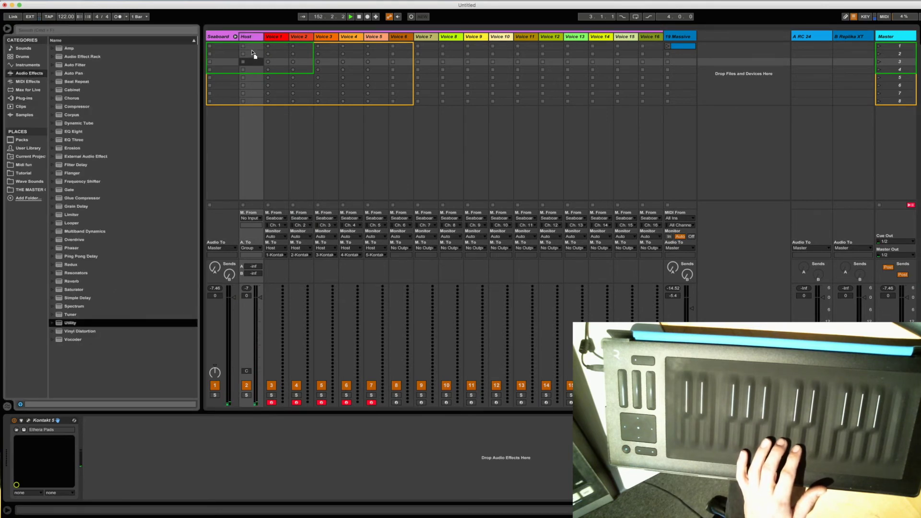
pyautogui.moveTo(253, 53); pyautogui.dragTo(253, 52)
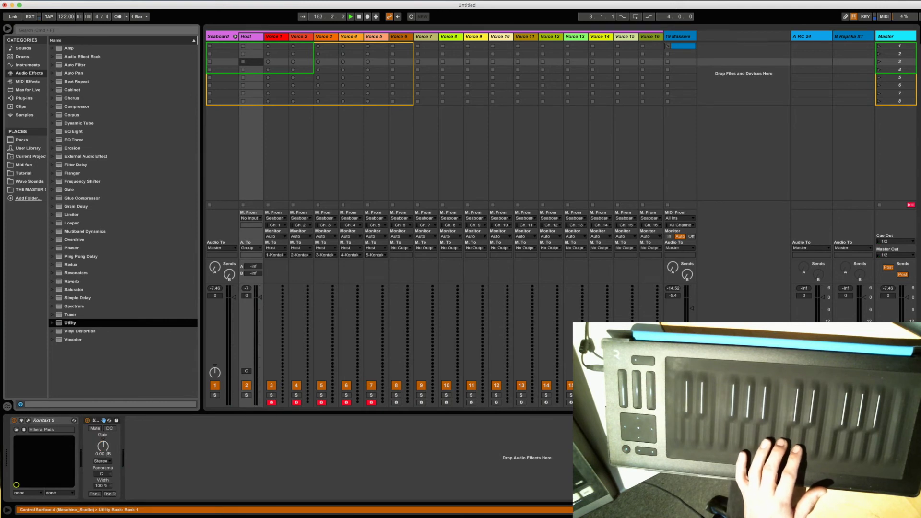
pyautogui.moveTo(103, 446); pyautogui.dragTo(102, 423)
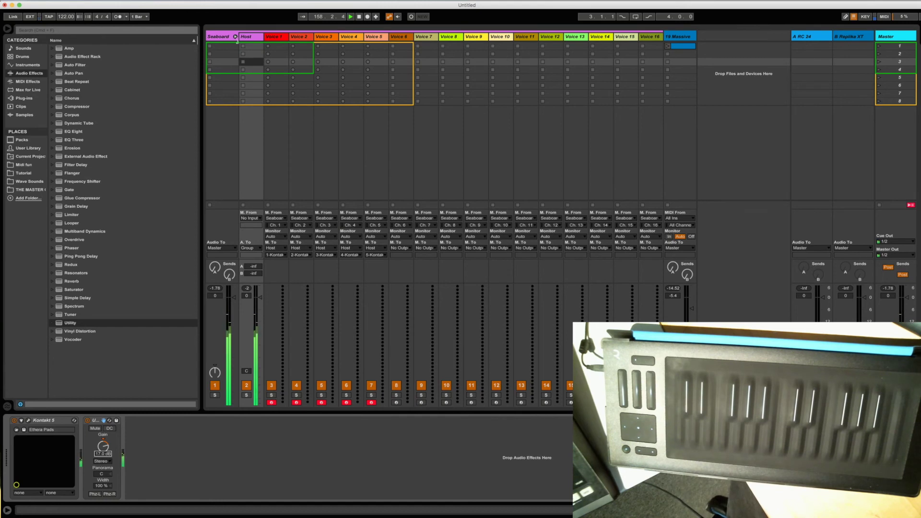
pyautogui.click(235, 37)
# - Select the 19 Massive track so its Massive device shows in the Detail View
pyautogui.click(270, 46)
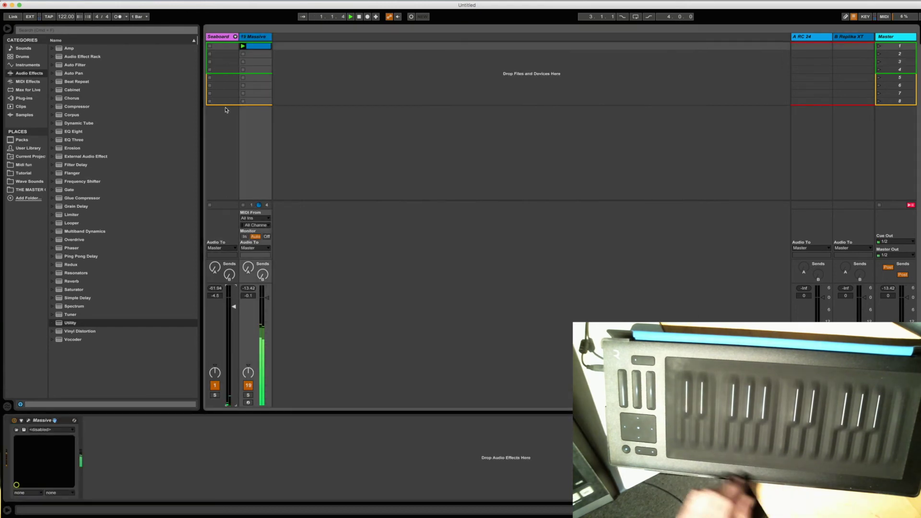